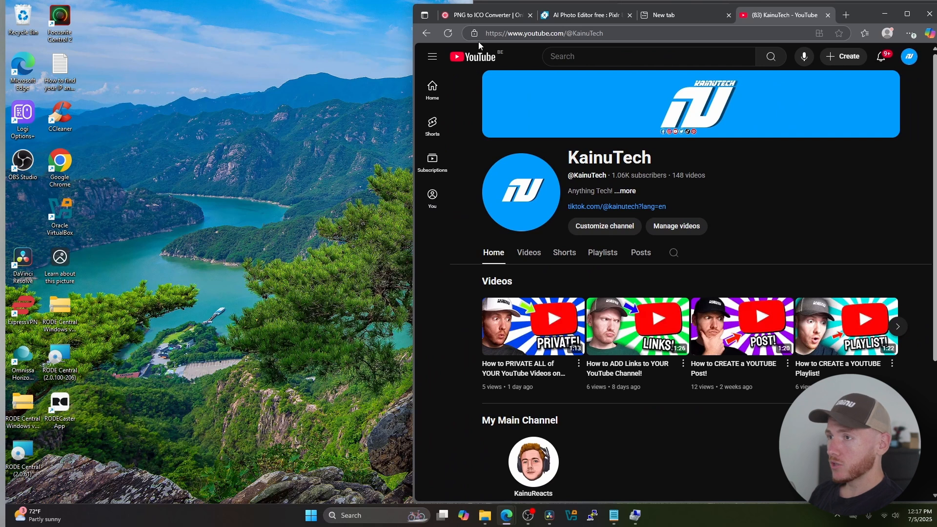
Create a desktop shortcut to the open KainuTech YouTube channel page and place it in free space beside the existing icons
left_click_drag(181, 61, 182, 61)
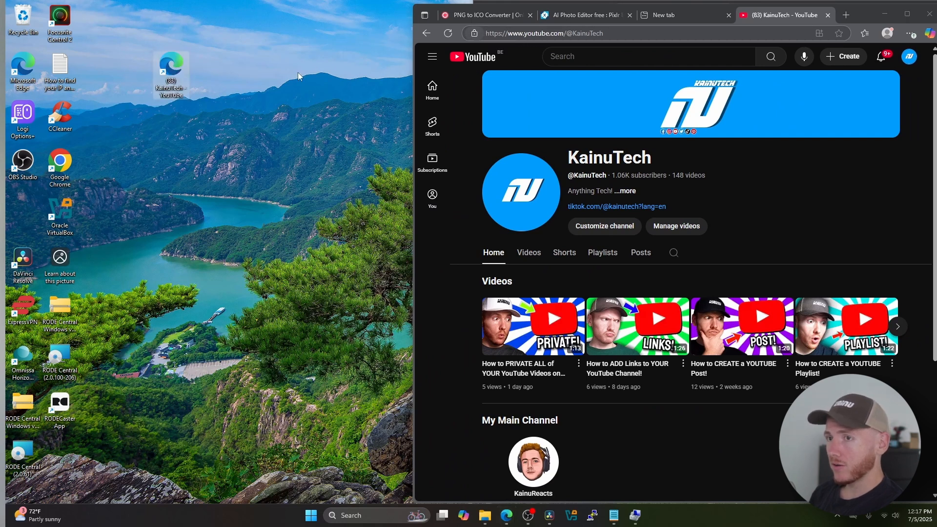
left_click_drag(183, 69, 151, 57)
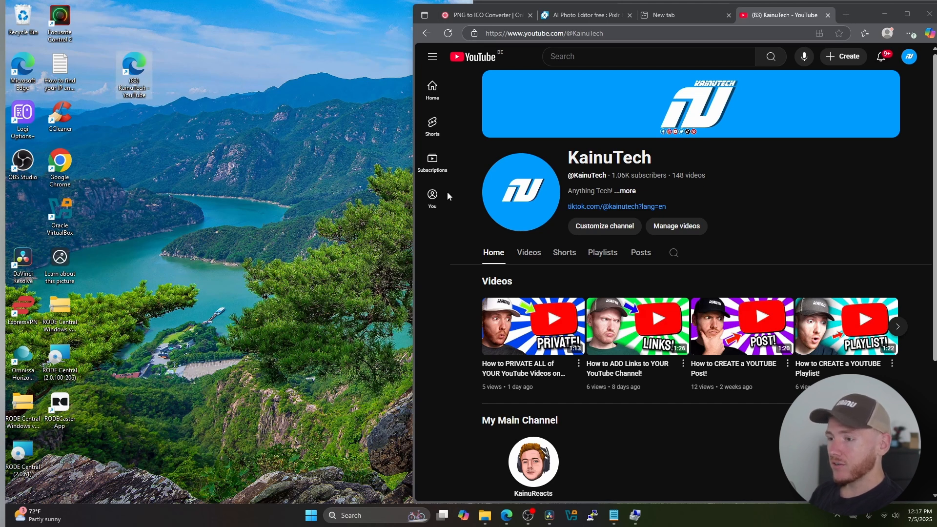
Open the Downloads folder in File Explorer and preview the KainuTech Blue image, closing the preview when done
left_click(486, 514)
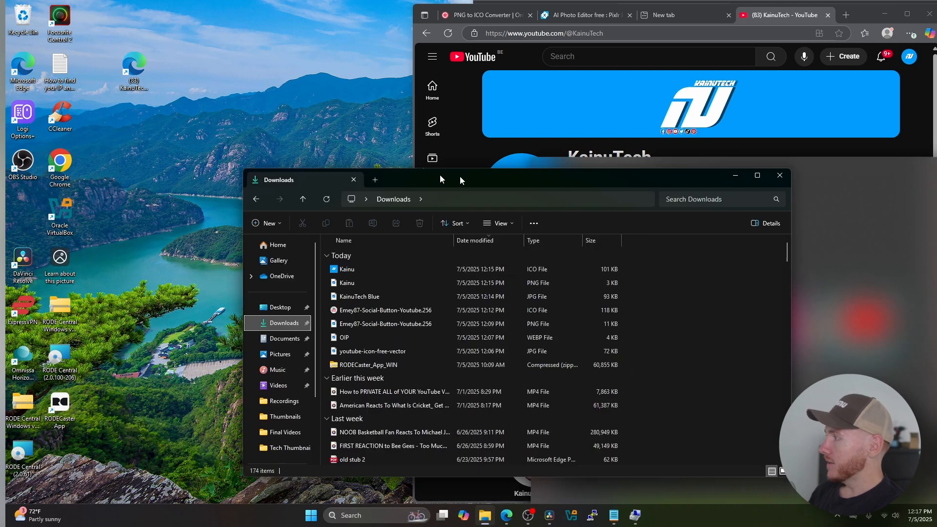
left_click_drag(446, 181, 356, 159)
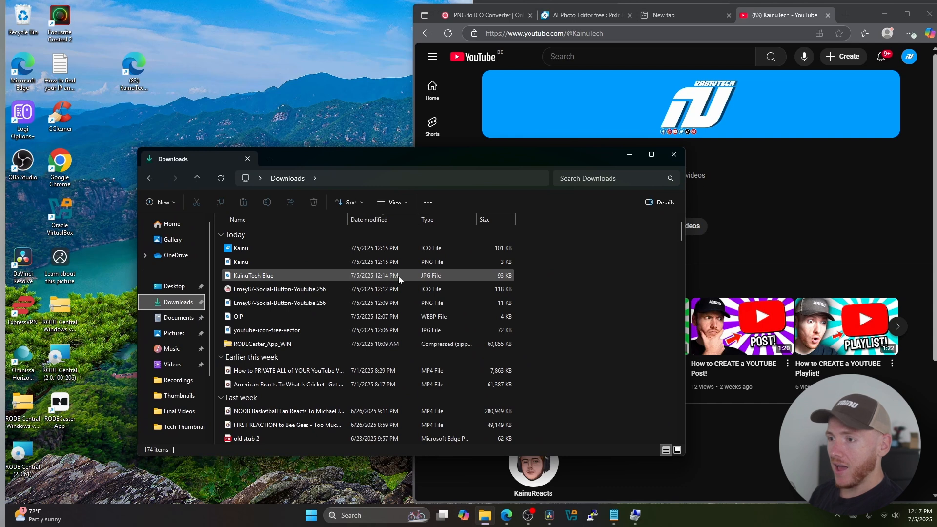
left_click(347, 276)
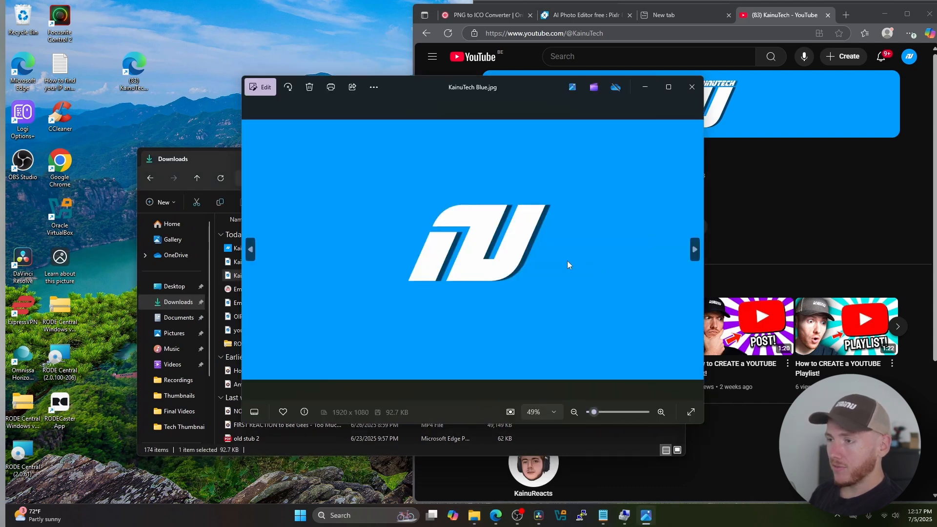
left_click(692, 88)
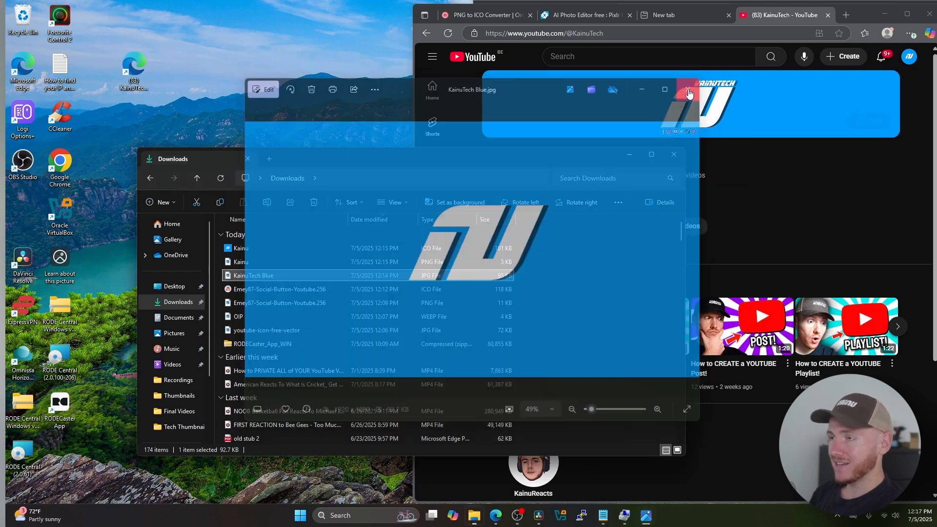
Switch to Pixlr Express in the browser and create a new blank canvas 48 px wide and 48 px high
left_click(623, 19)
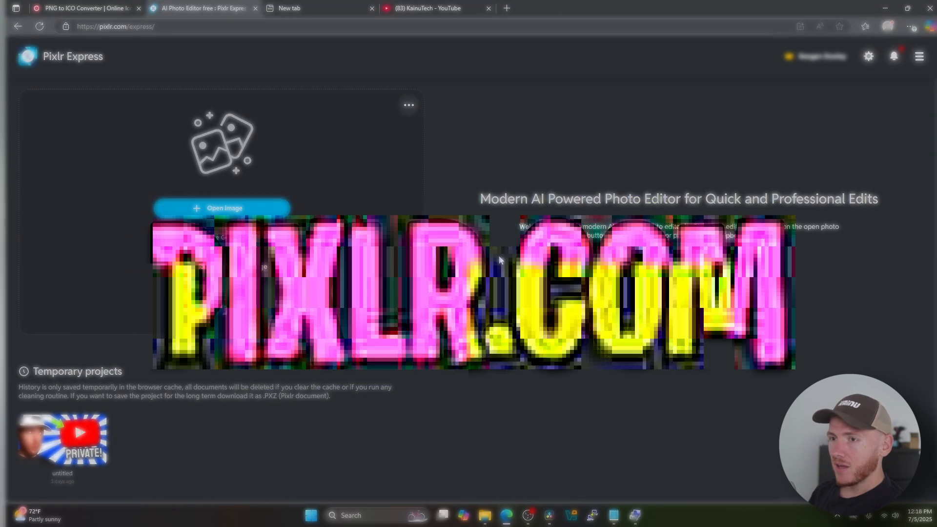
left_click(197, 272)
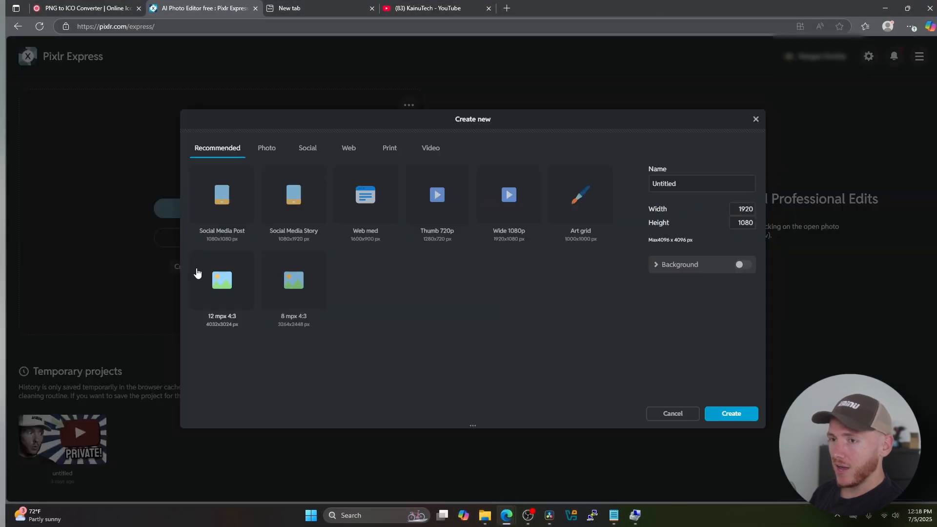
left_click_drag(736, 209, 770, 210)
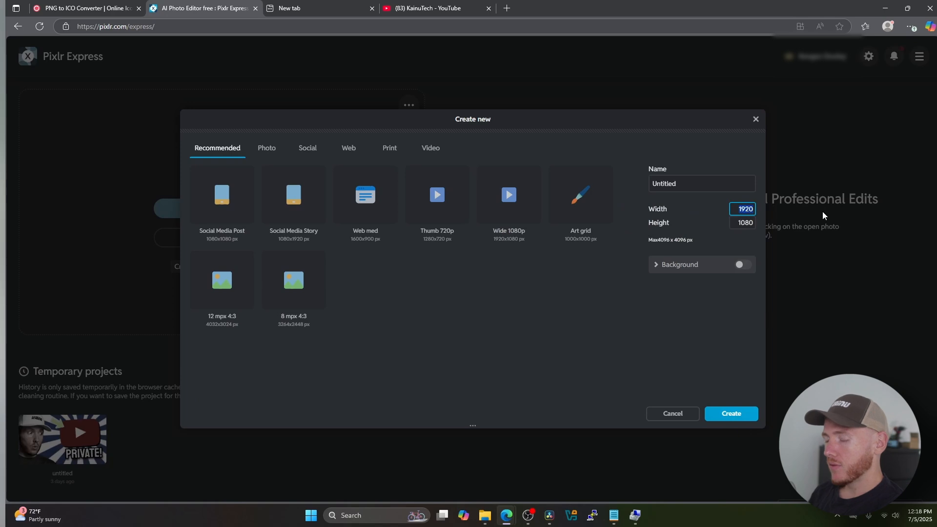
type("48")
key("Tab")
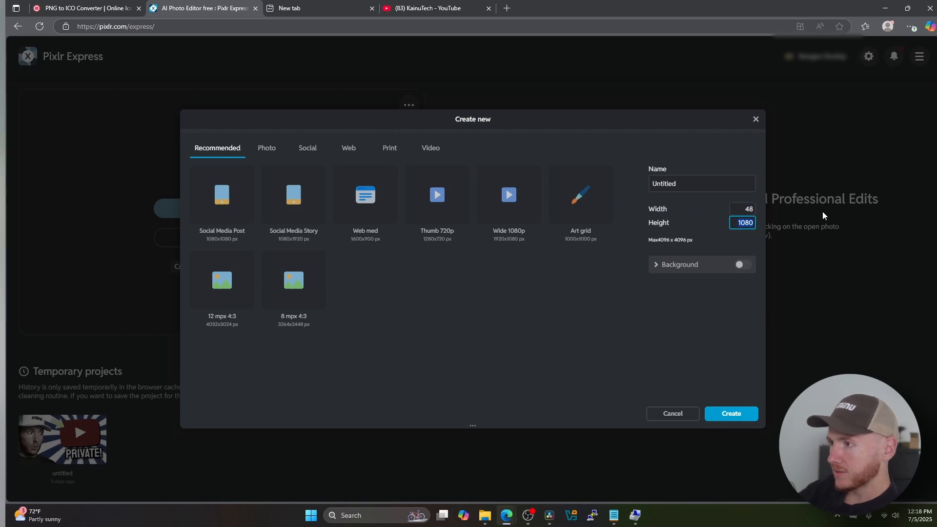
type("48")
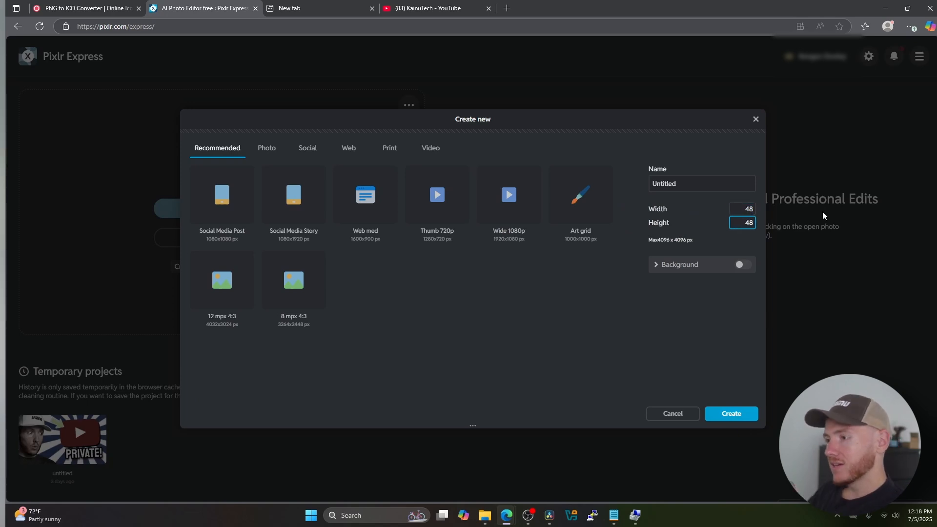
left_click(724, 418)
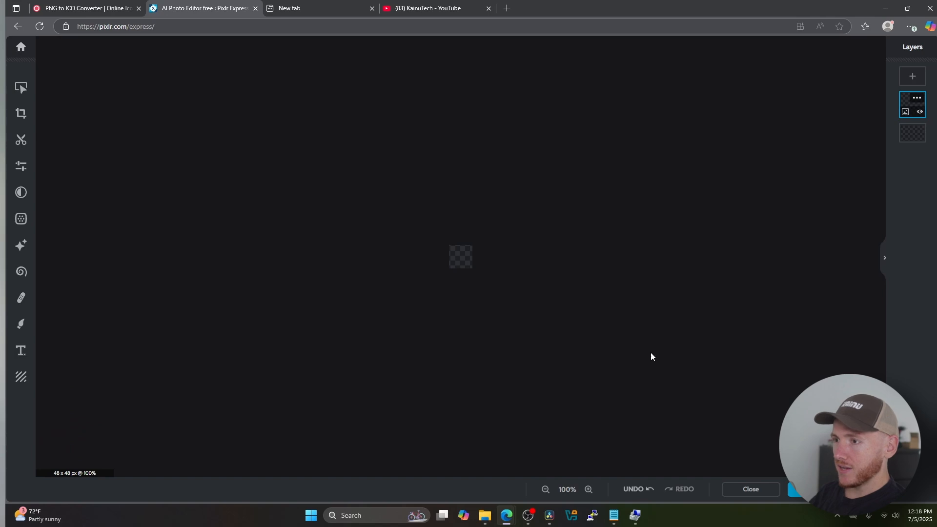
scroll(466, 264, "up", 3)
scroll(466, 264, "down", 1)
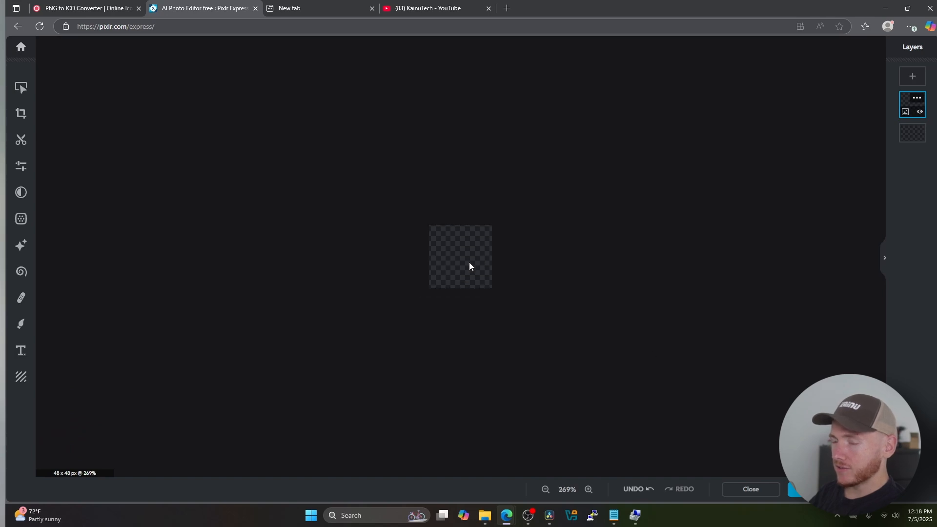
left_click(909, 77)
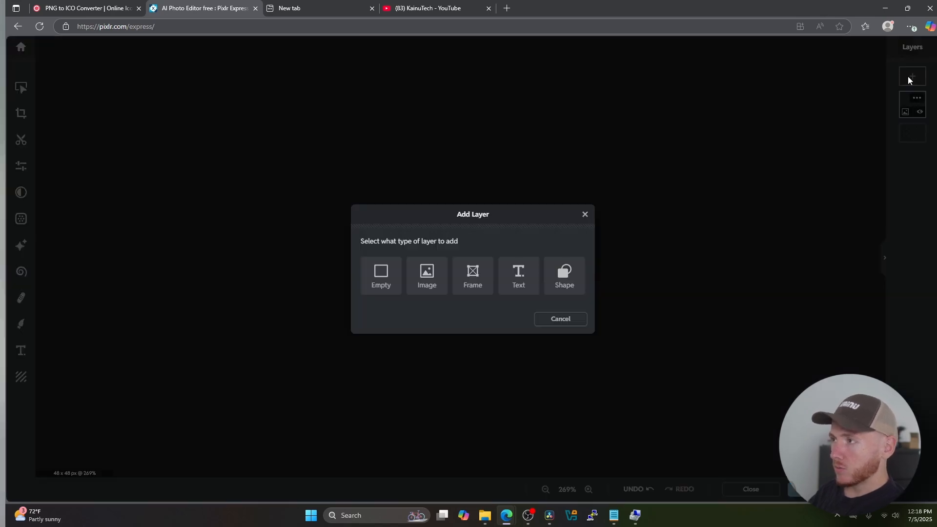
left_click(423, 285)
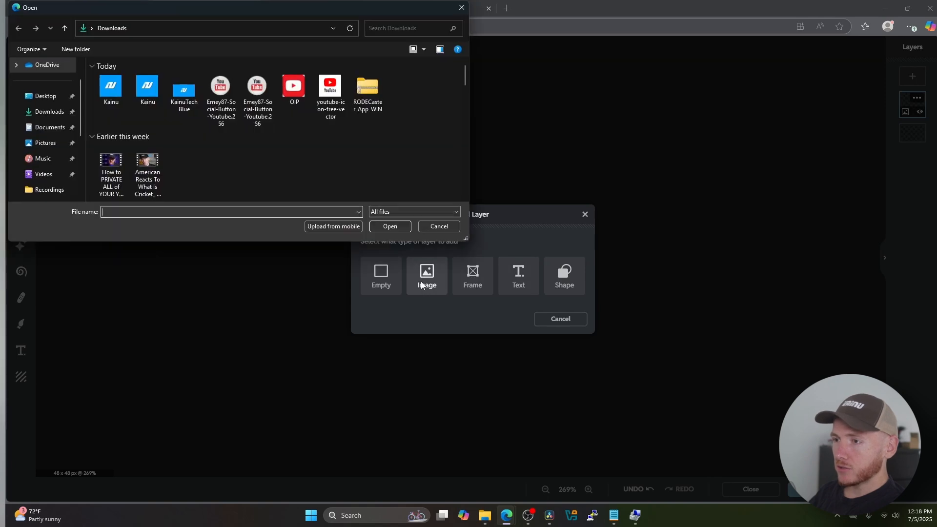
left_click(439, 226)
left_click(560, 319)
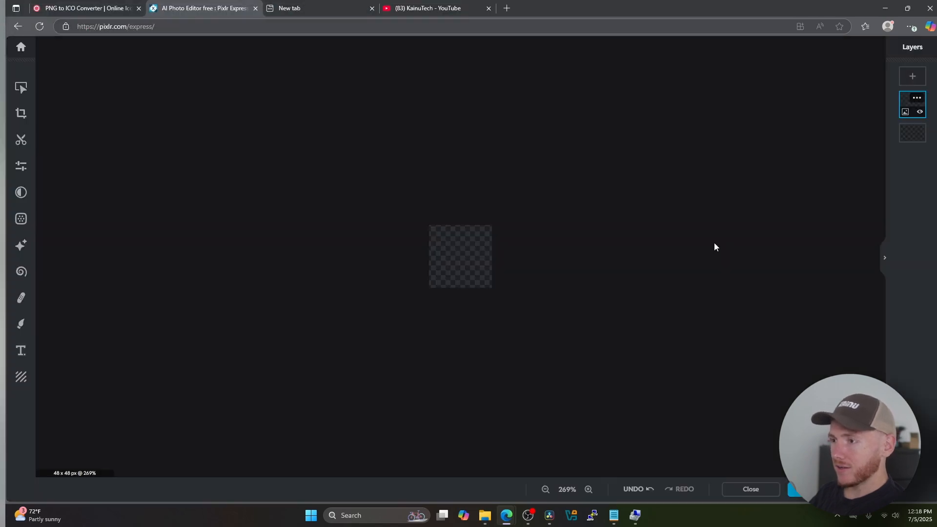
Add the KainuTech Blue picture from Downloads as a new image layer
left_click(914, 76)
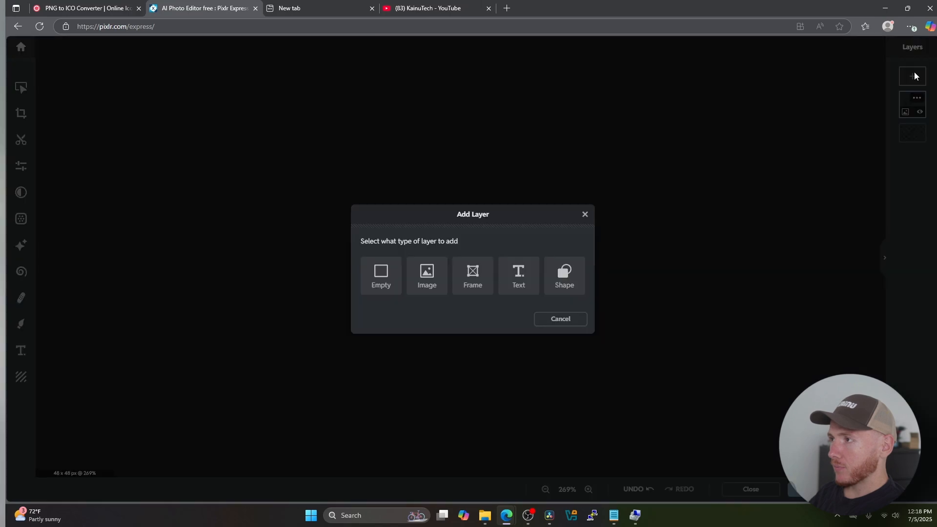
left_click(430, 279)
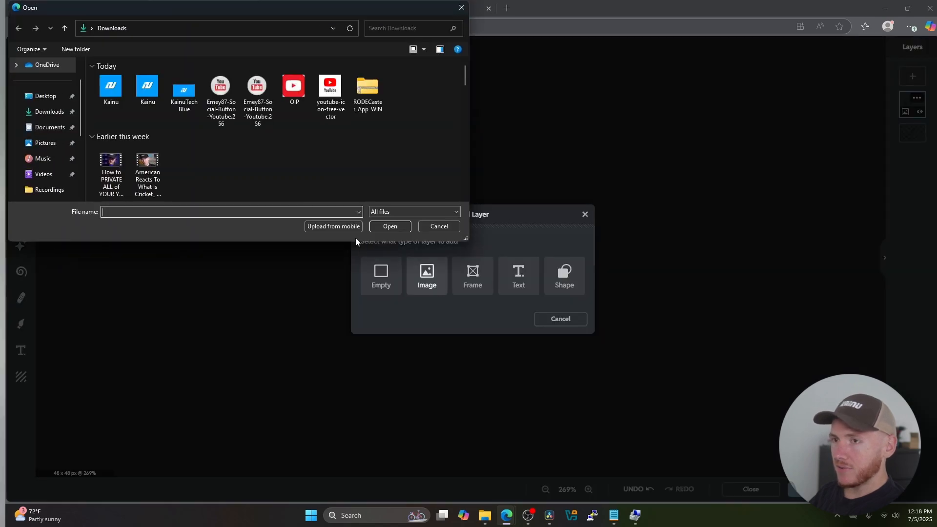
left_click(186, 101)
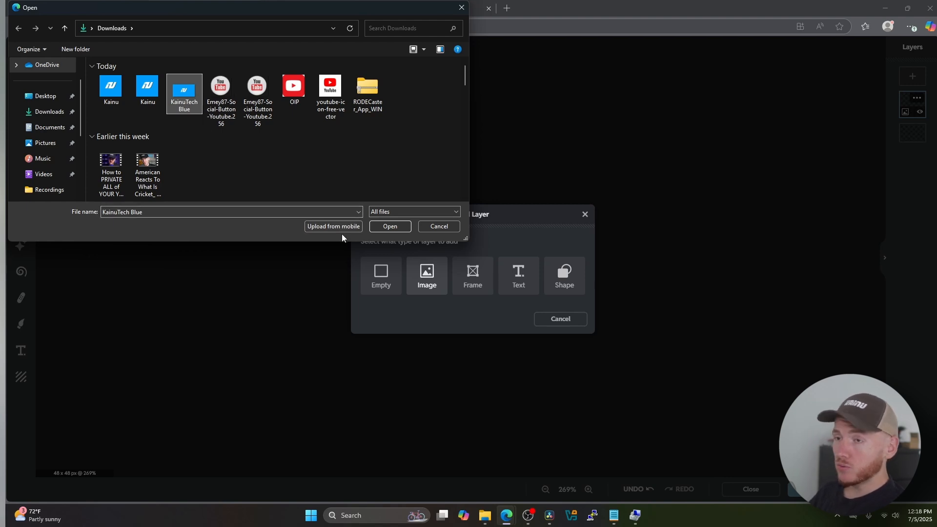
left_click(390, 227)
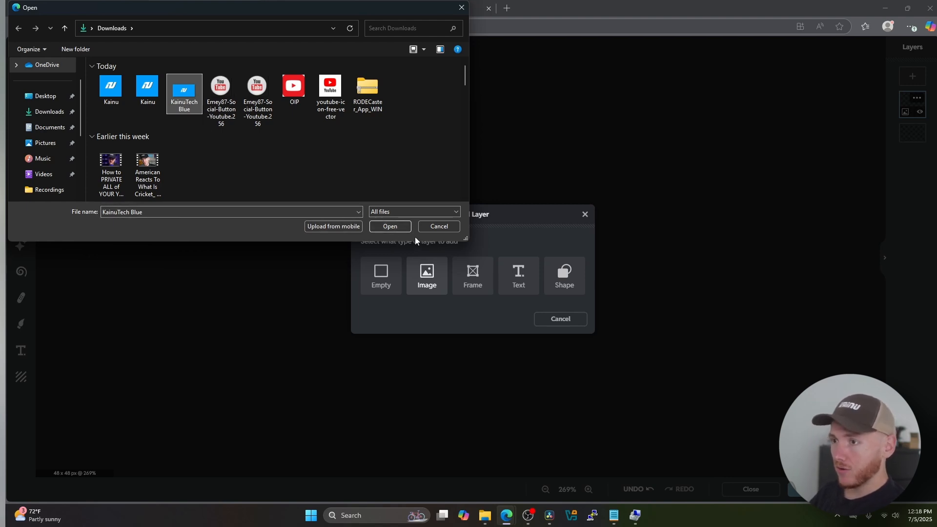
Scale the KainuTech Blue layer down until the whole logo fits centred within the canvas with blue filling it, and deselect the layer
scroll(492, 278, "down", 10)
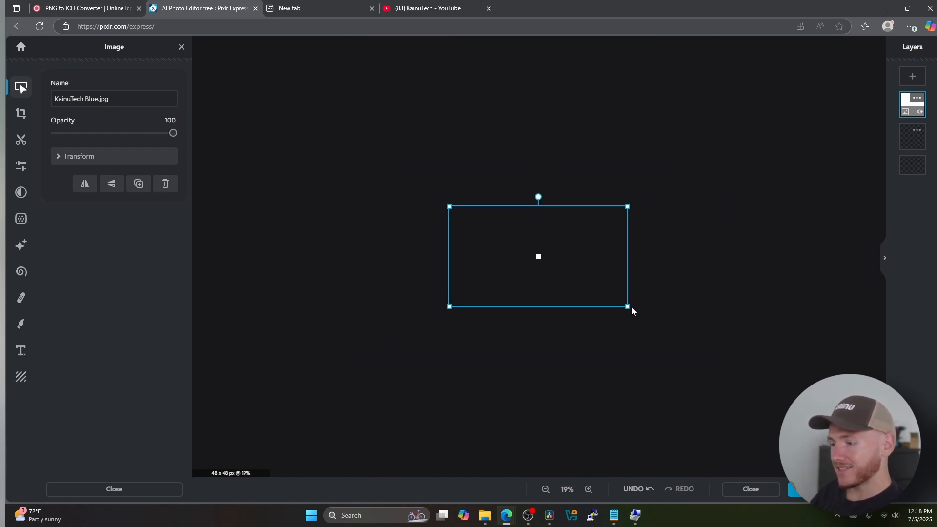
left_click_drag(629, 308, 538, 259)
scroll(538, 258, "up", 5)
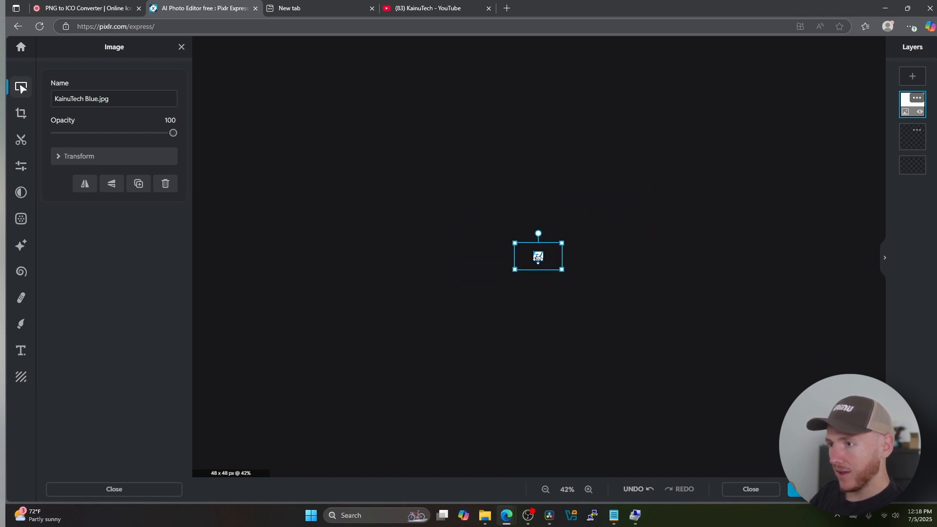
scroll(538, 259, "up", 4)
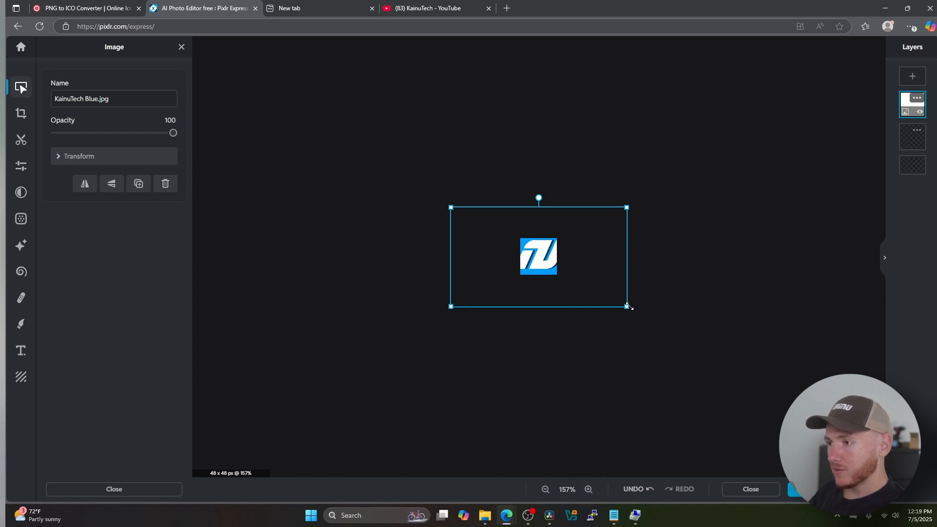
left_click_drag(629, 307, 545, 263)
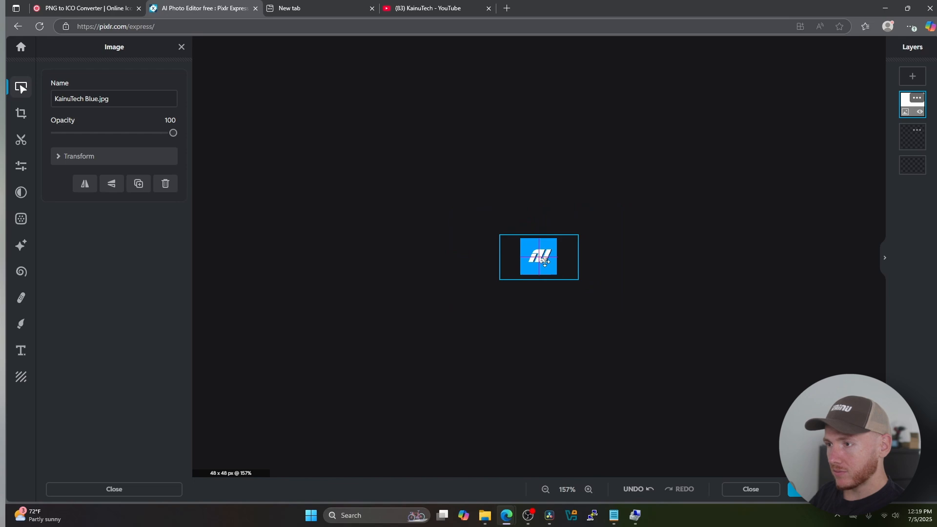
left_click(637, 274)
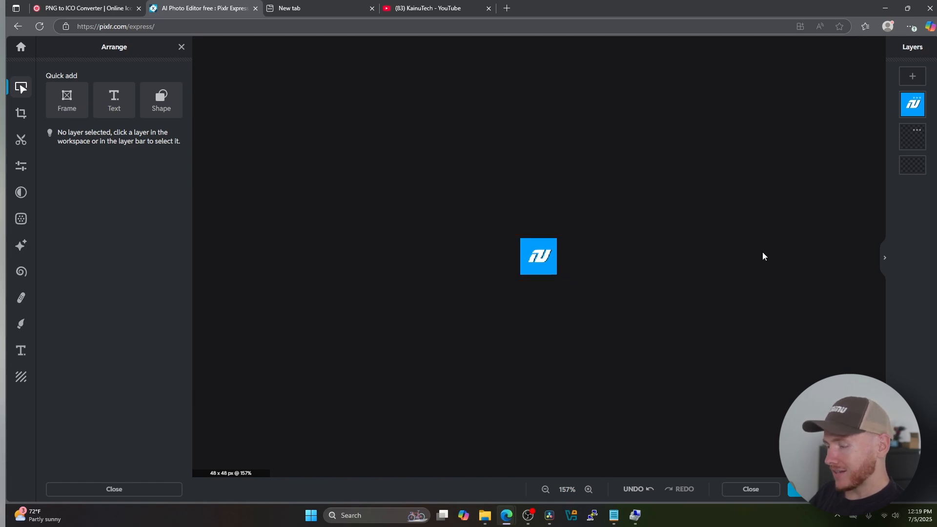
Save the icon image as a transparent PNG named Kainu in Downloads, replacing the existing file
key("ctrl+s")
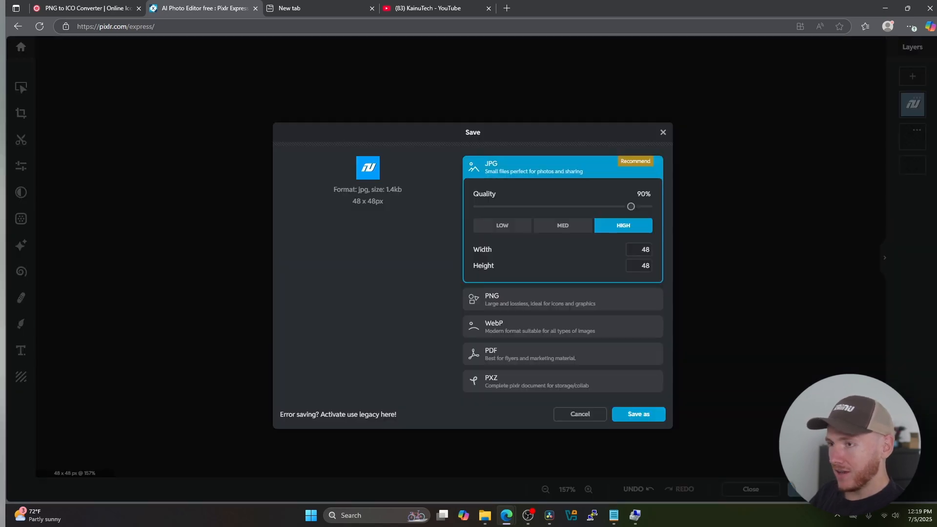
left_click(522, 297)
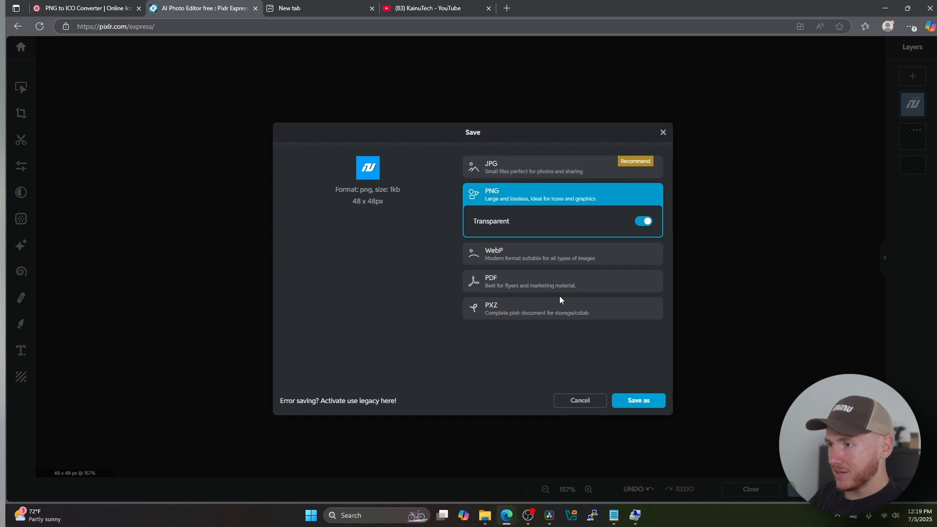
left_click(658, 397)
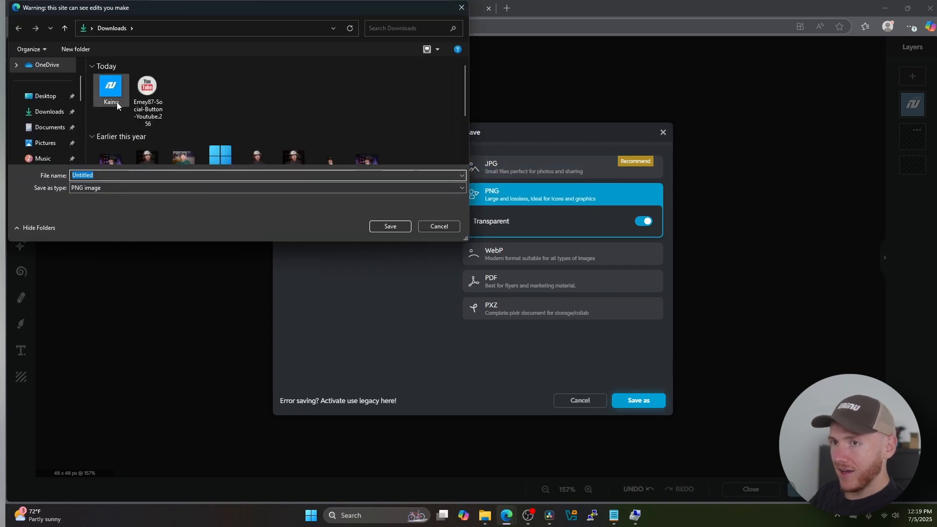
left_click(111, 92)
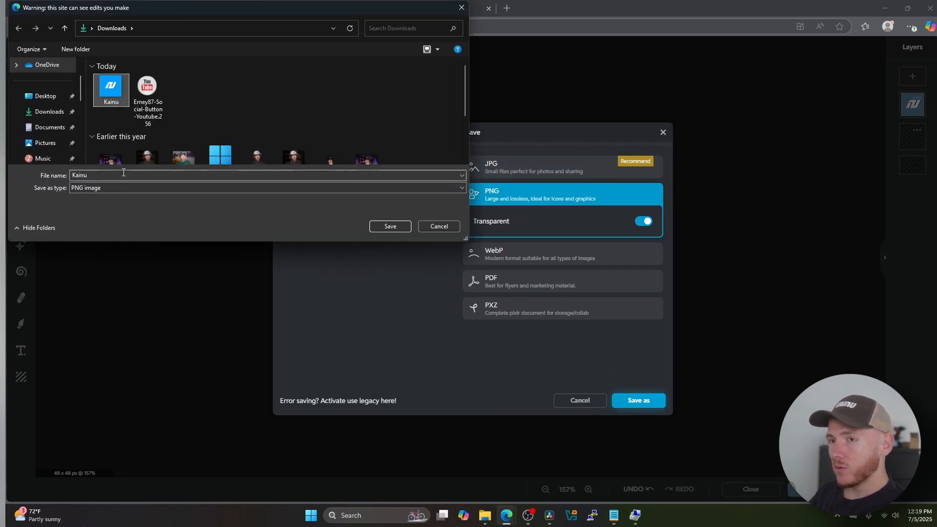
left_click(391, 226)
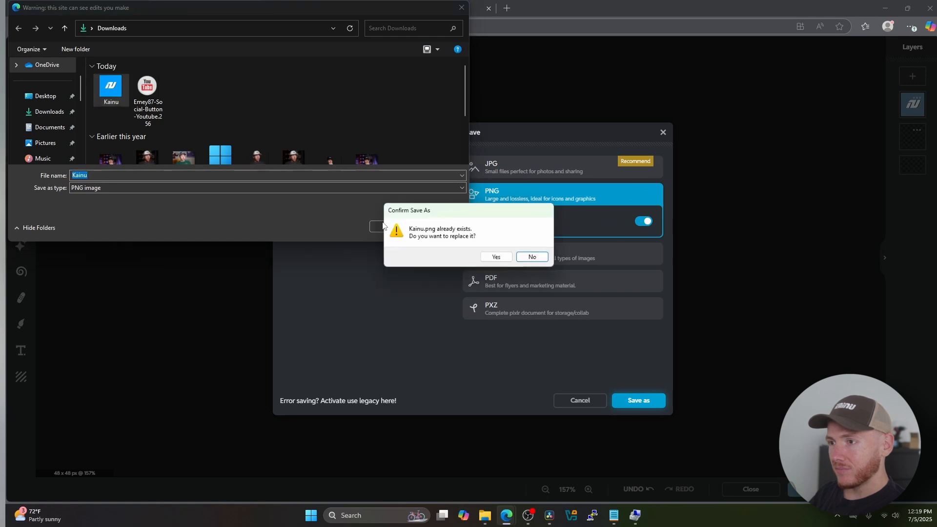
left_click(495, 255)
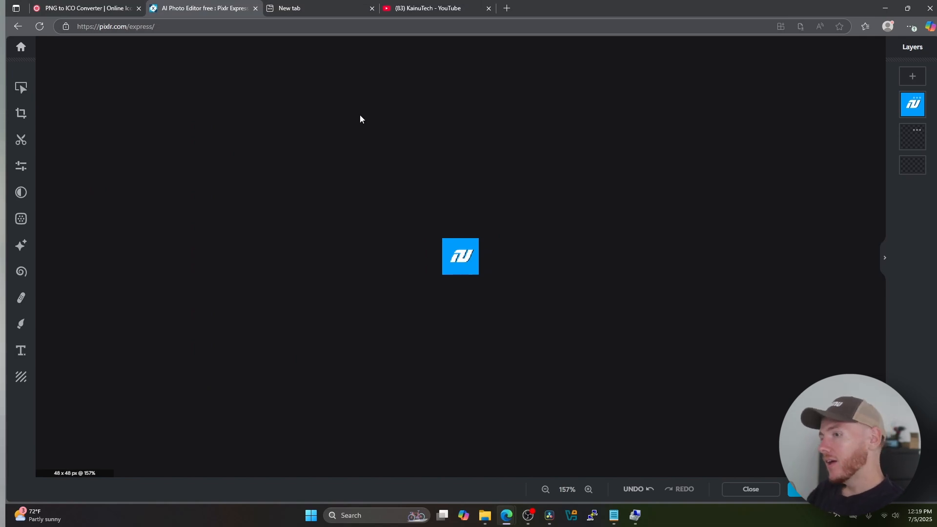
Switch to the ConvertICO site, convert the Kainu PNG from Downloads to ICO, and download the new icon file
left_click(118, 6)
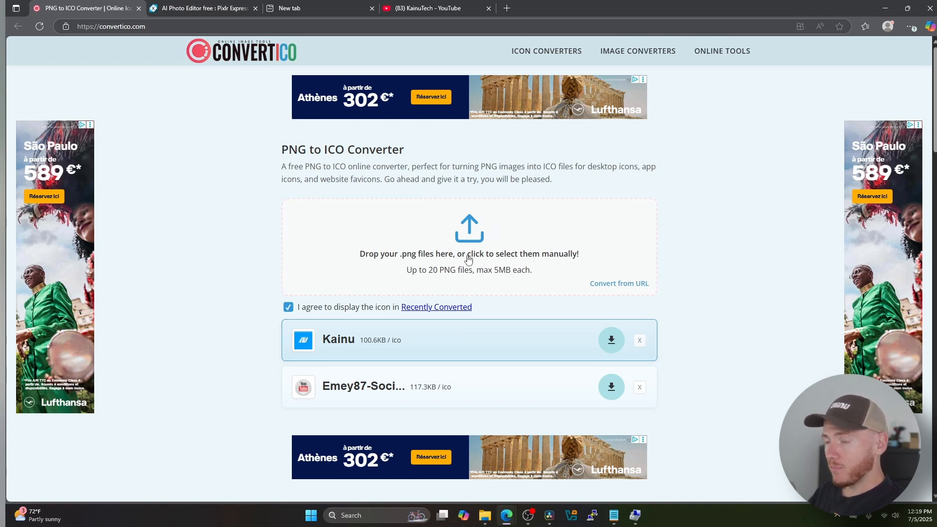
left_click(518, 257)
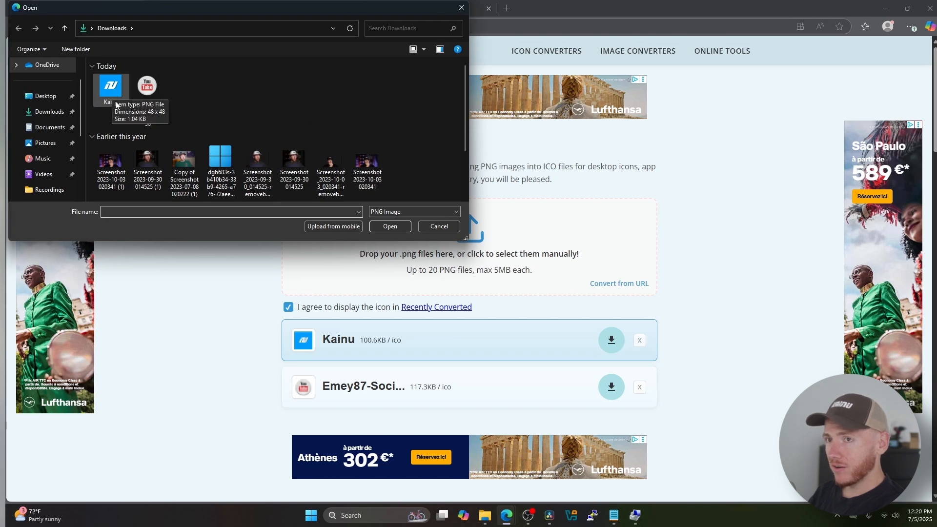
double_click(115, 102)
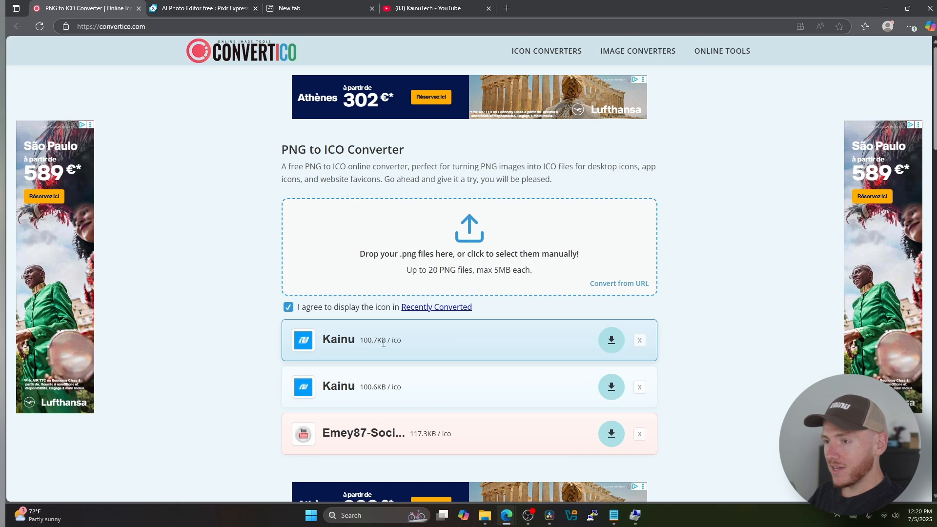
left_click(611, 341)
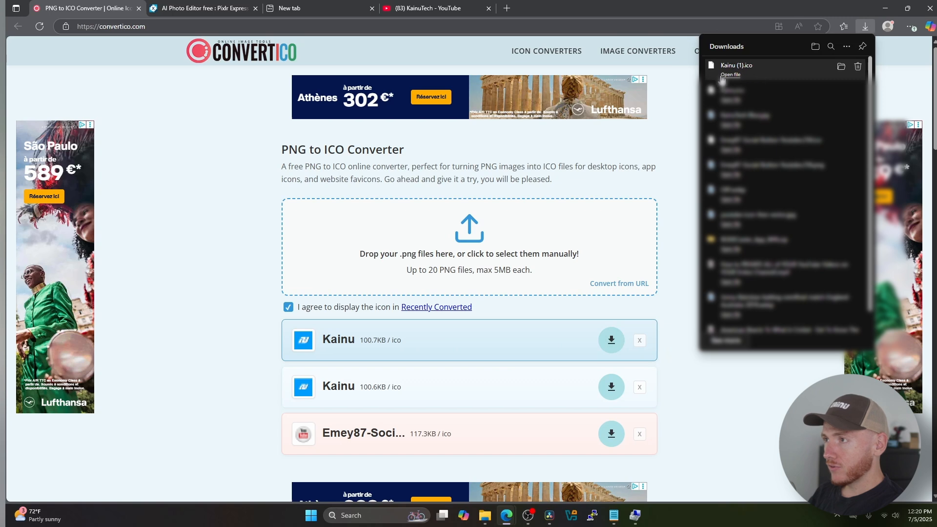
Minimise all open windows to show the desktop and move the KainuTech YouTube shortcut to the empty area on the desktop's right side
left_click(886, 8)
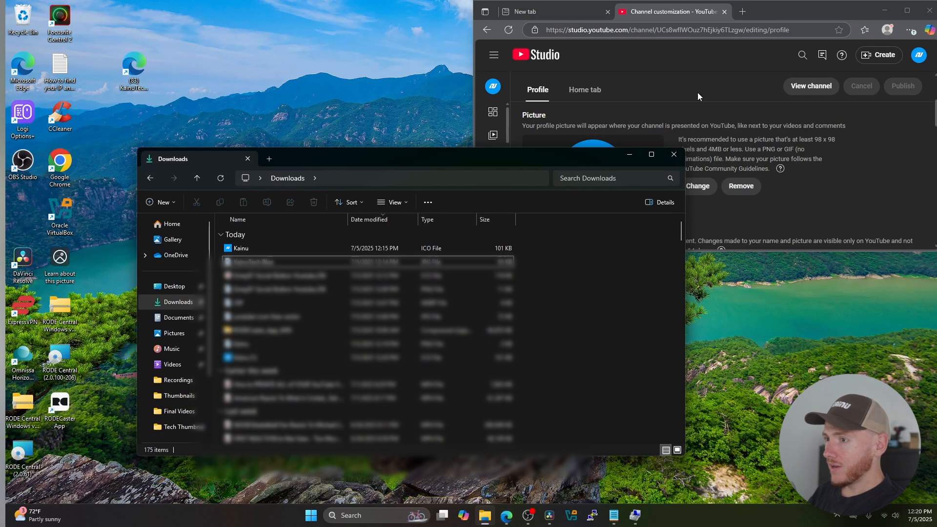
left_click(630, 154)
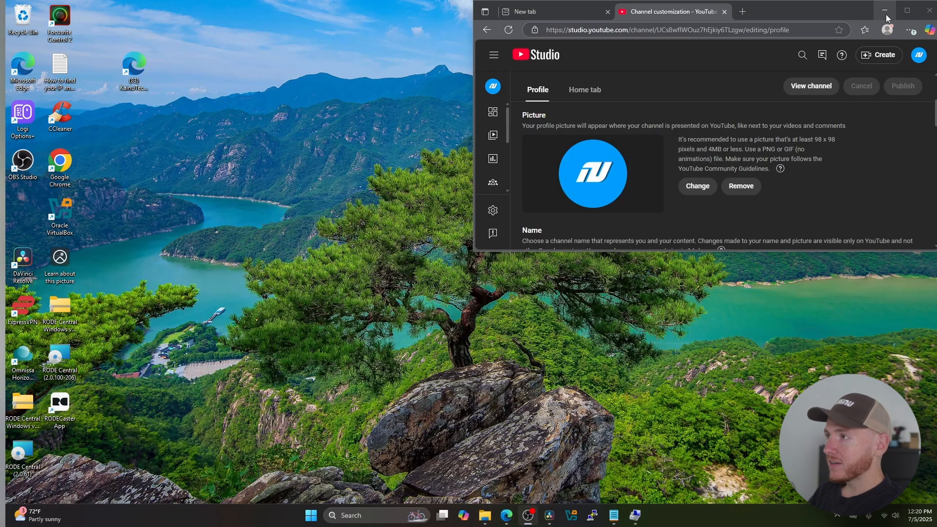
left_click(885, 10)
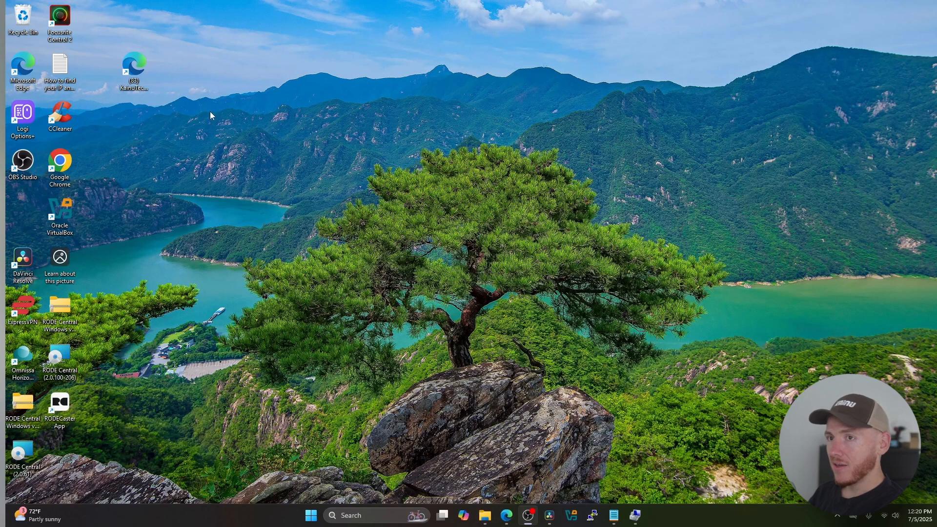
left_click_drag(131, 73, 770, 177)
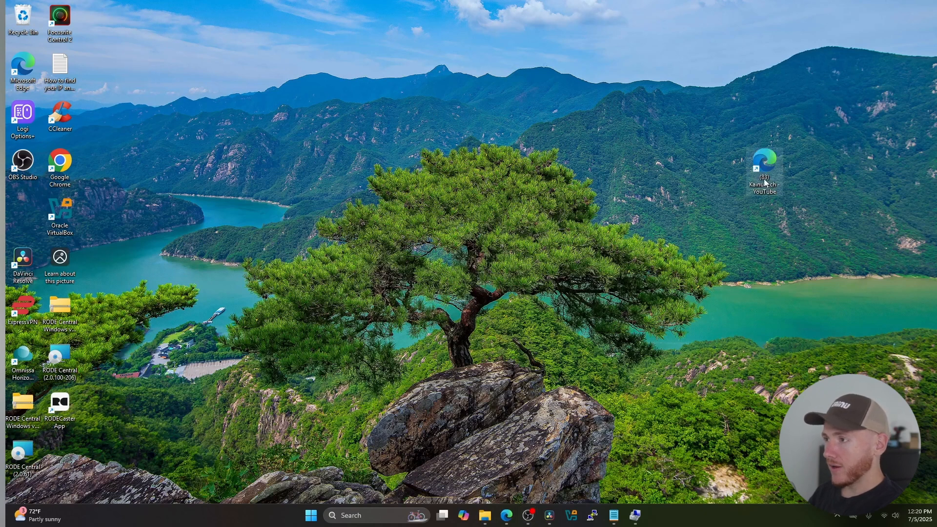
Change the KainuTech YouTube shortcut's icon to Kainu (1).ico from Downloads in its properties, apply it, and move the shortcut near the desktop's upper centre
right_click(765, 162)
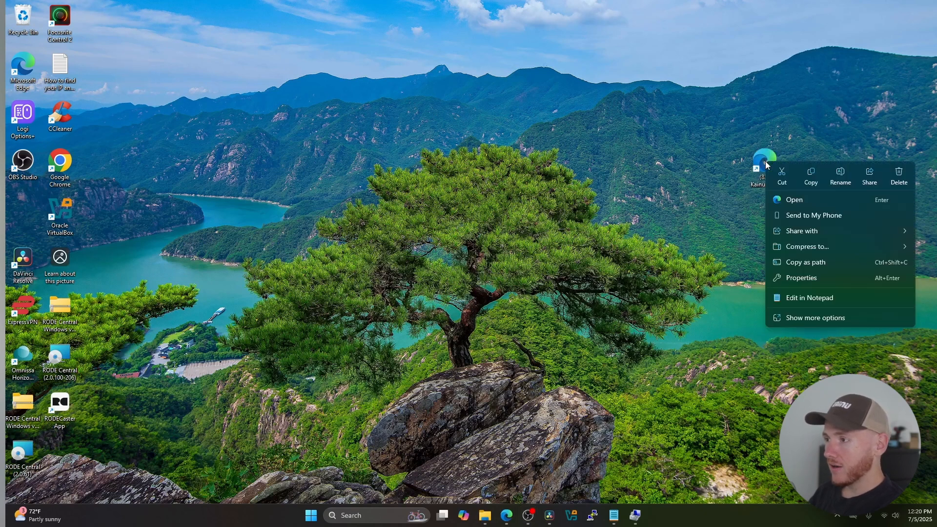
left_click(814, 318)
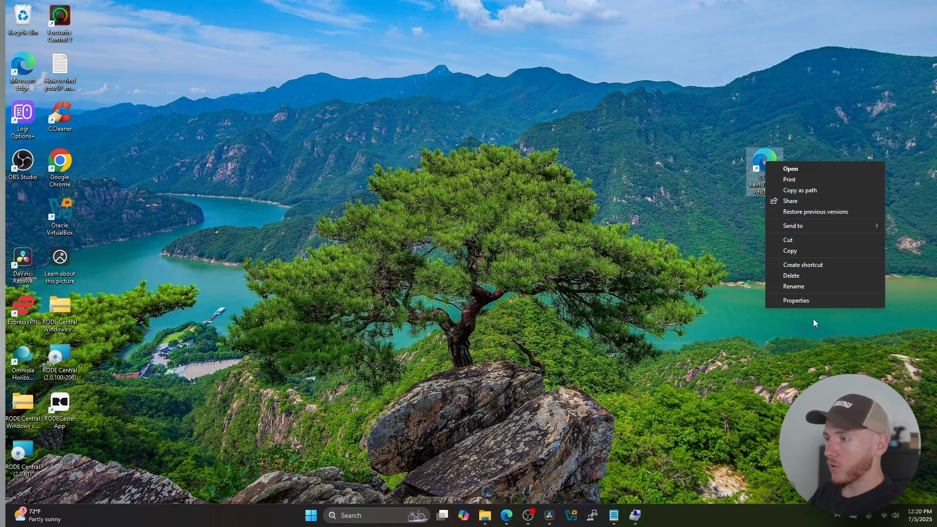
left_click(802, 301)
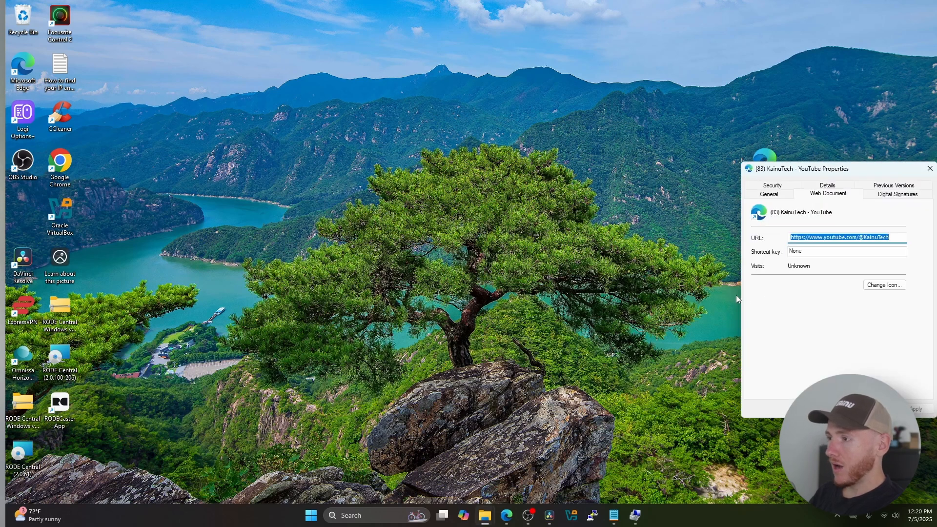
left_click(883, 287)
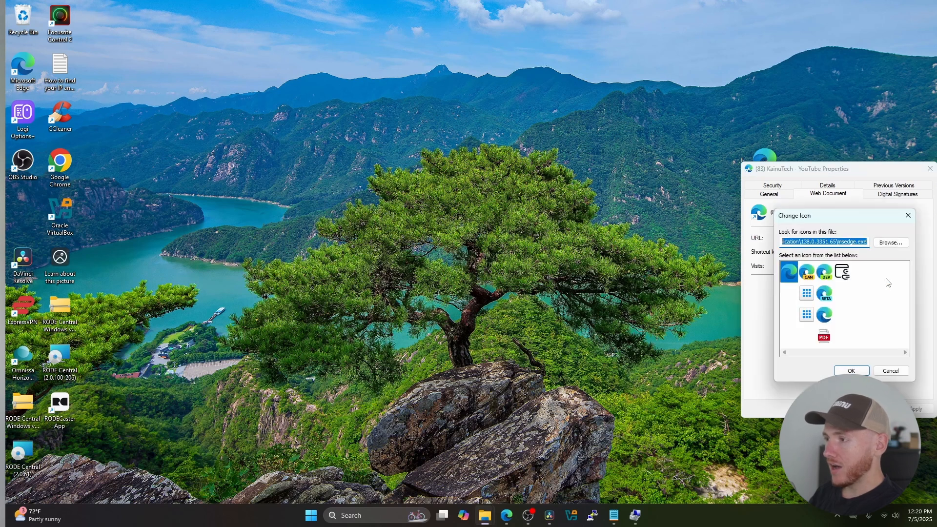
left_click(895, 243)
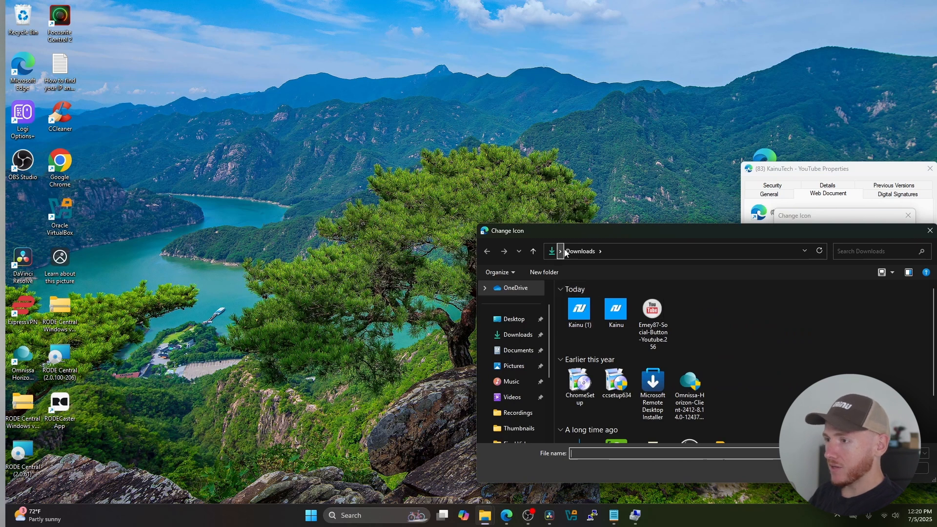
double_click(583, 307)
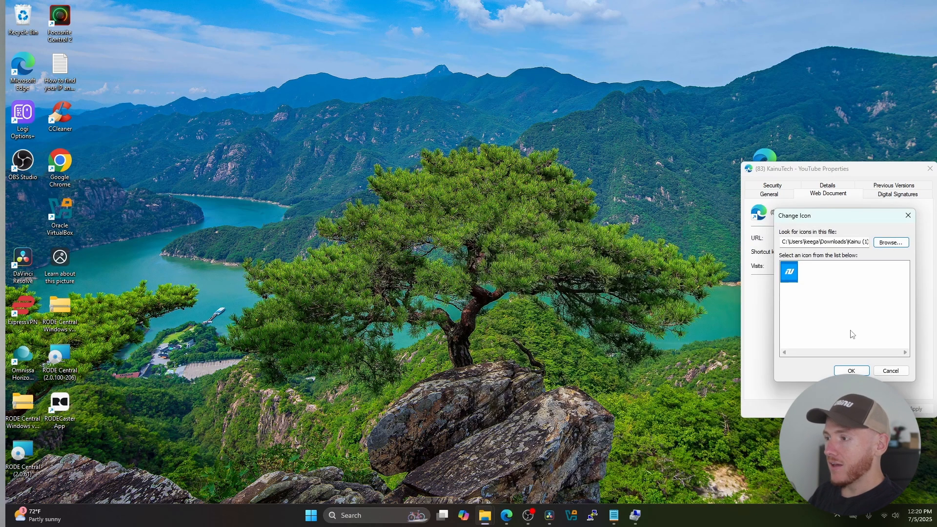
left_click(852, 370)
left_click(918, 410)
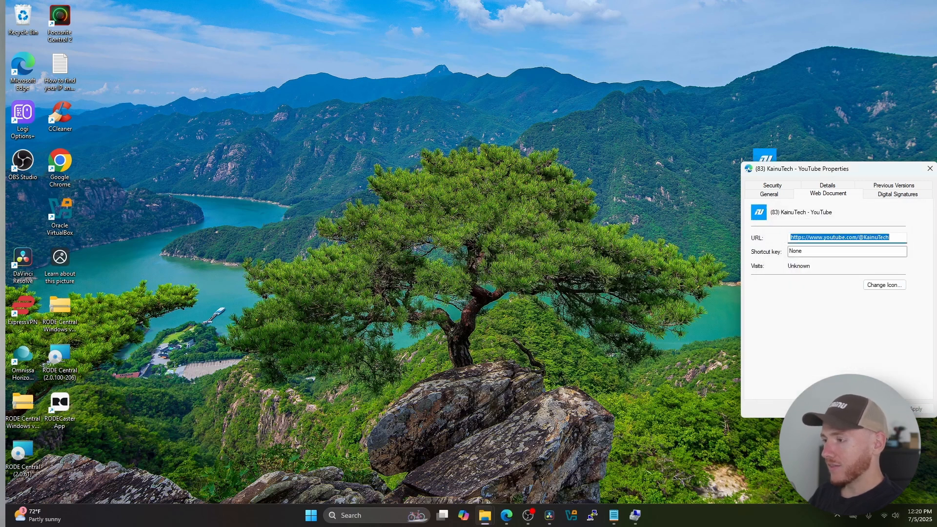
key("Return")
left_click_drag(773, 173, 441, 174)
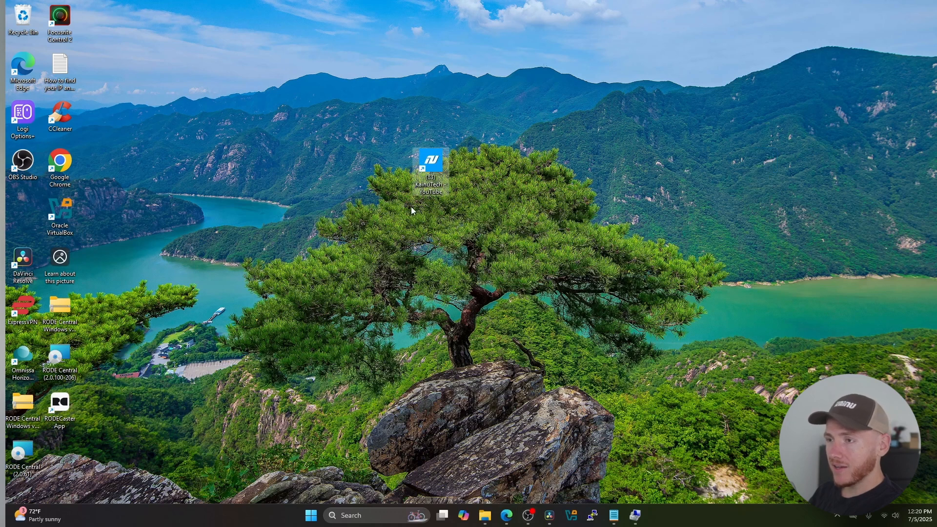